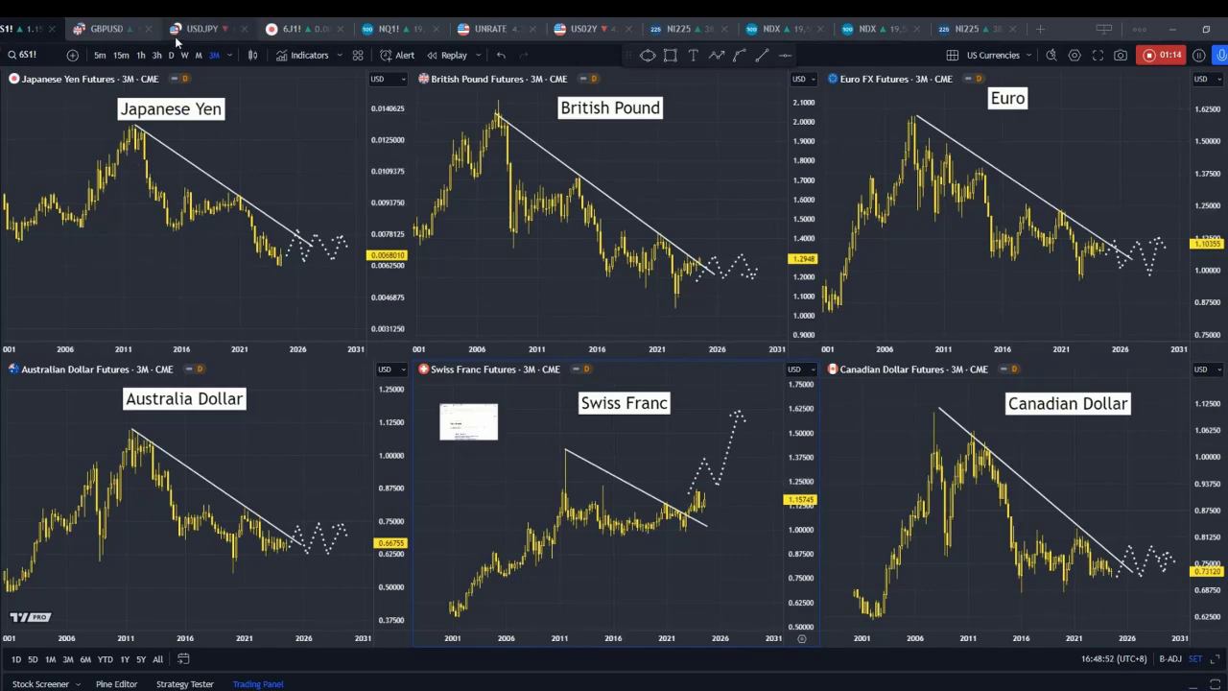
- View the GBPUSD daily chart, then switch to the USD/JPY daily chart
click(120, 32)
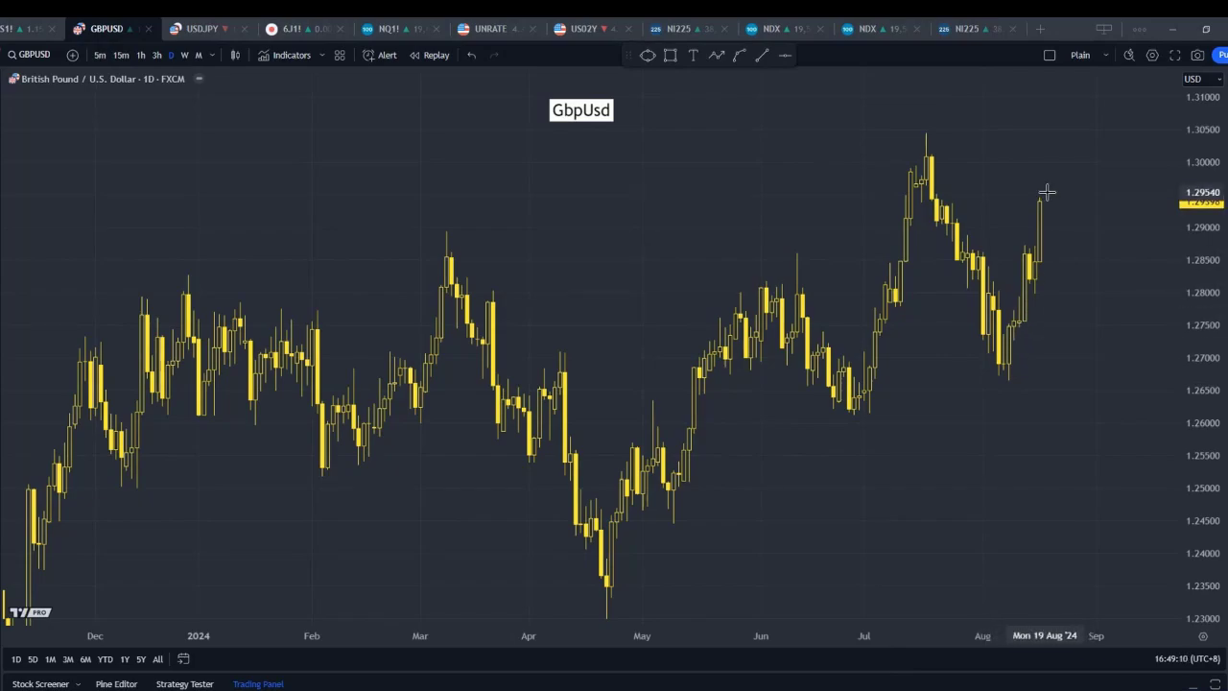
click(203, 29)
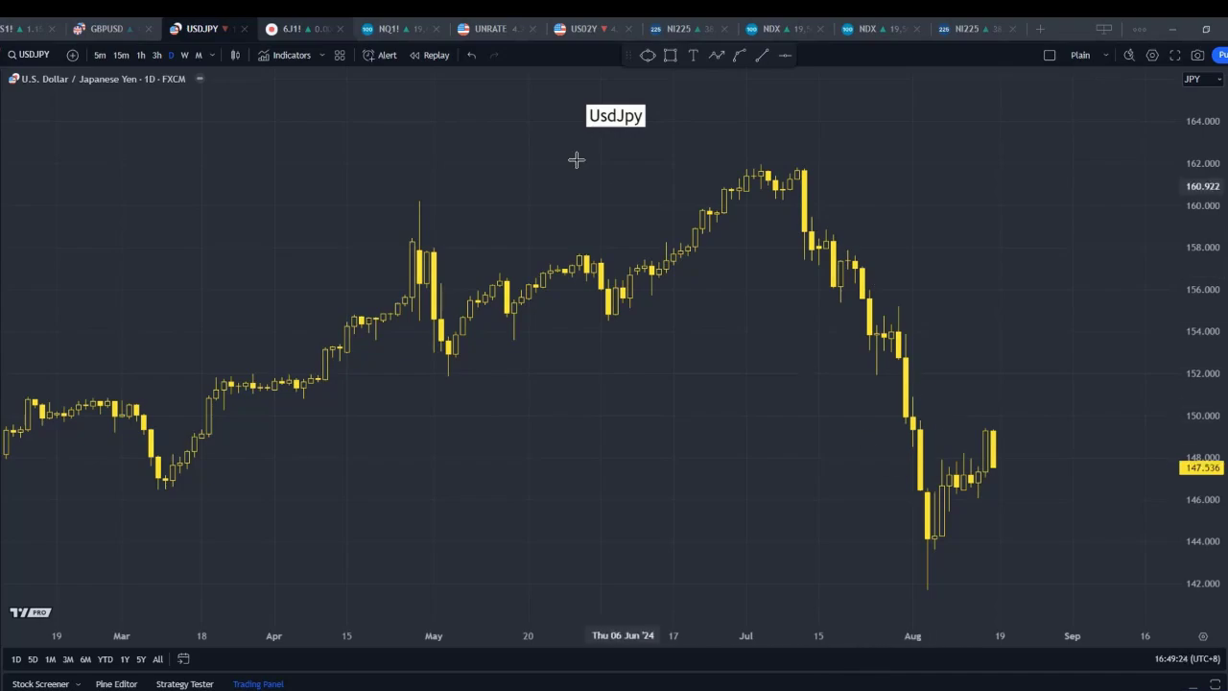
- Go back to the six-chart quarterly currency futures layout with its trendlines and dotted projections
click(26, 31)
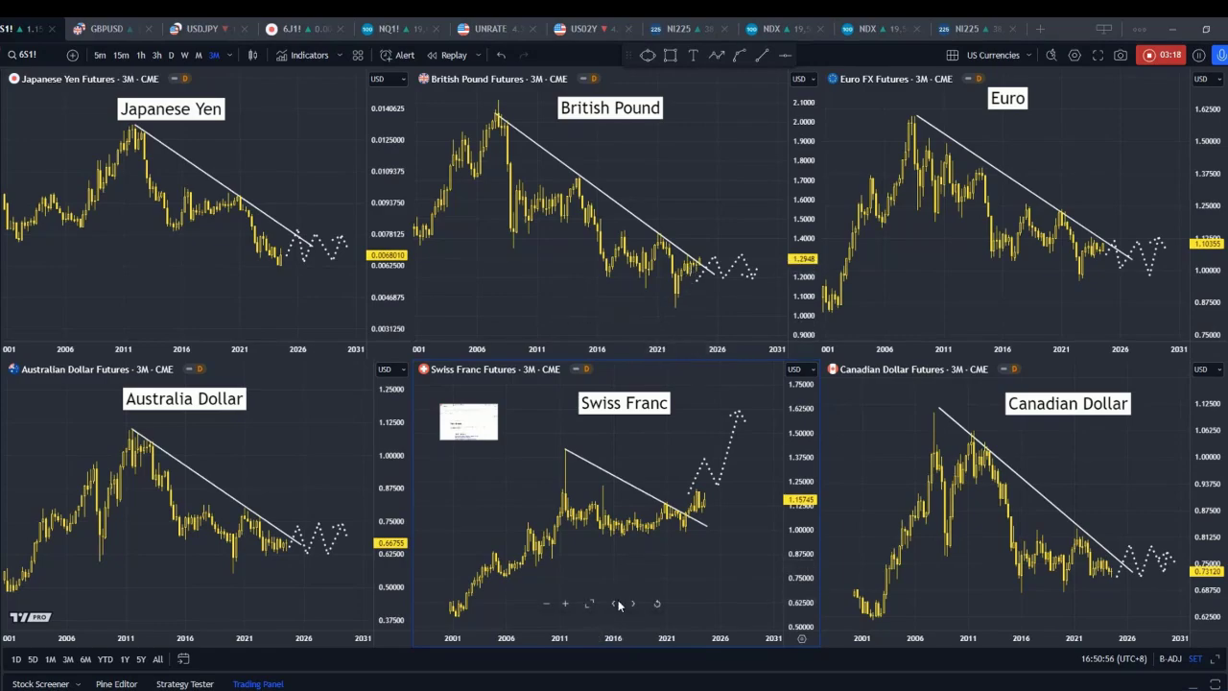
- Maximize the Swiss Franc futures pane and zoom in to widen its bars
click(591, 605)
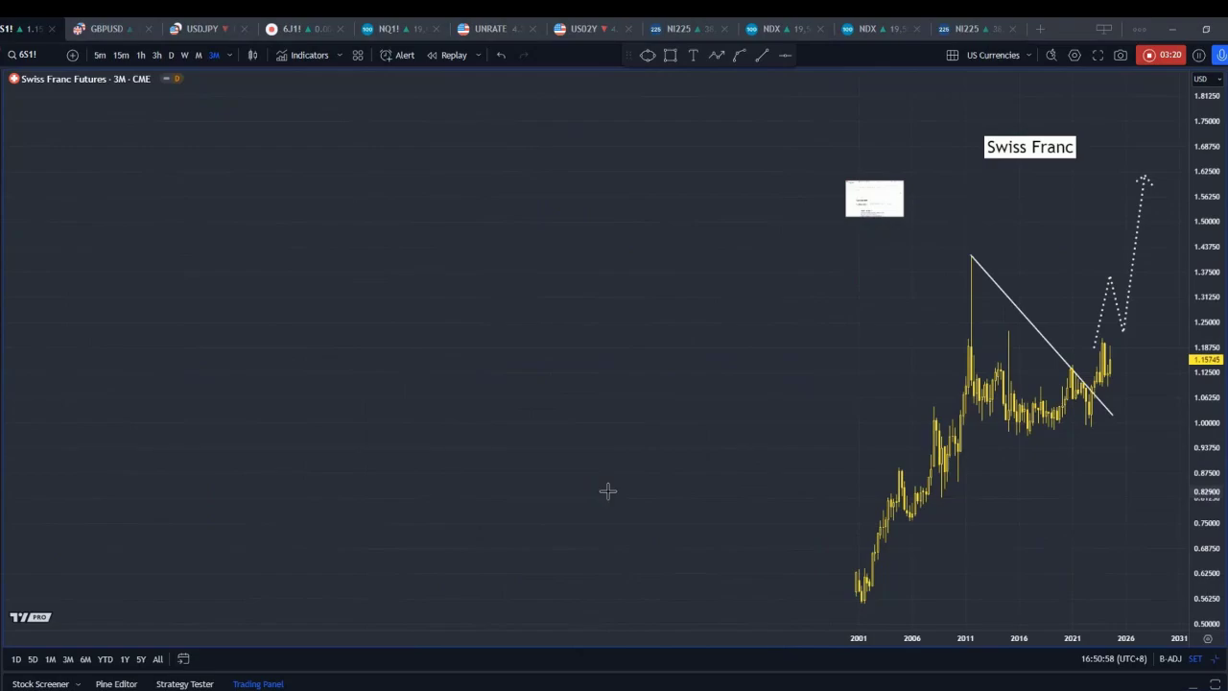
scroll(606, 490, up, 2)
scroll(608, 491, up, 1)
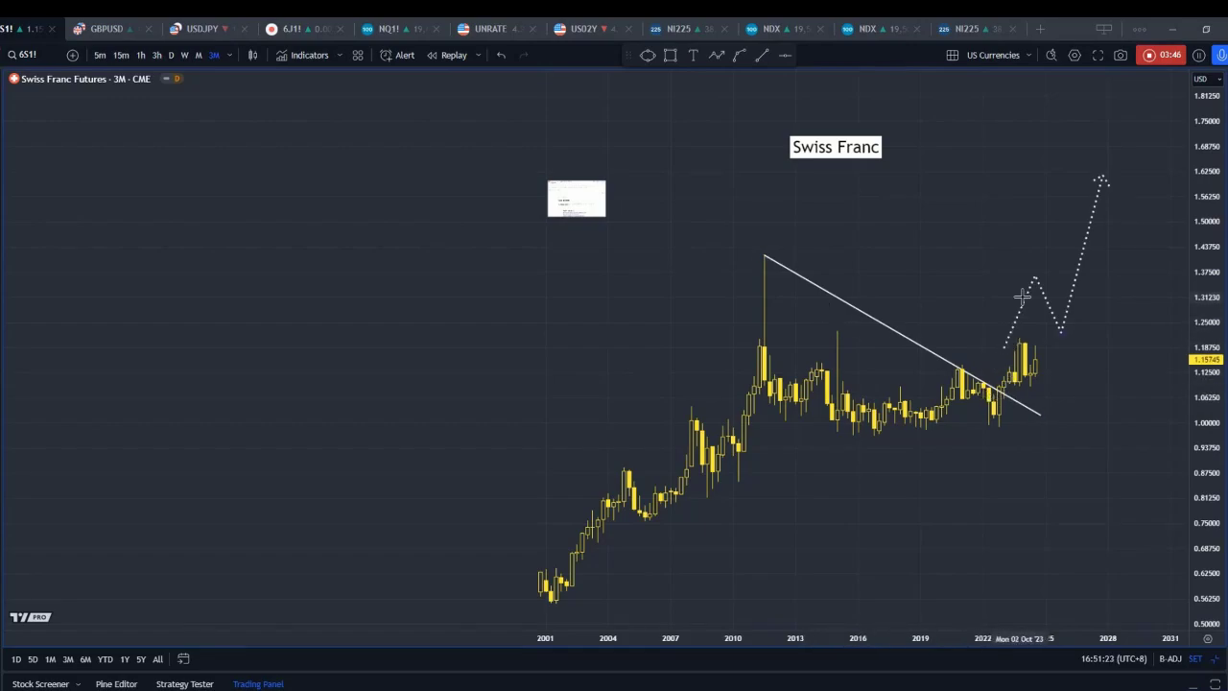
- Enlarge the Federal debt snapshot, move it toward the upper left, then resize it smaller
drag(602, 214, 1116, 537)
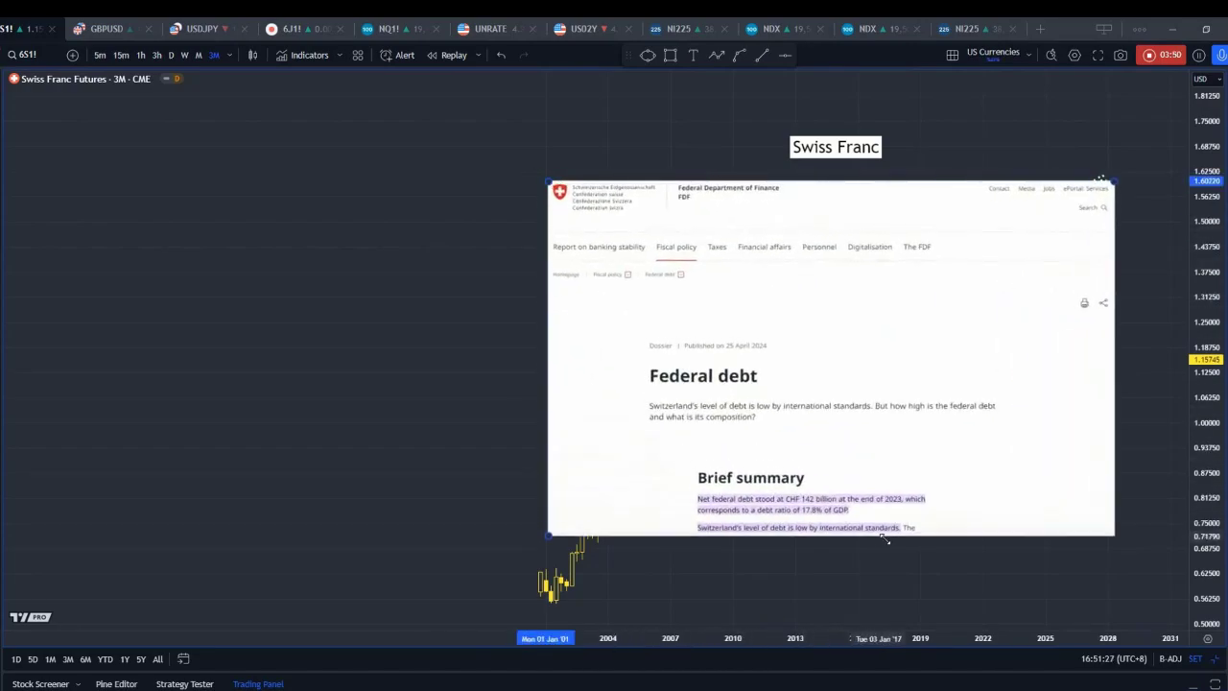
drag(872, 489, 724, 435)
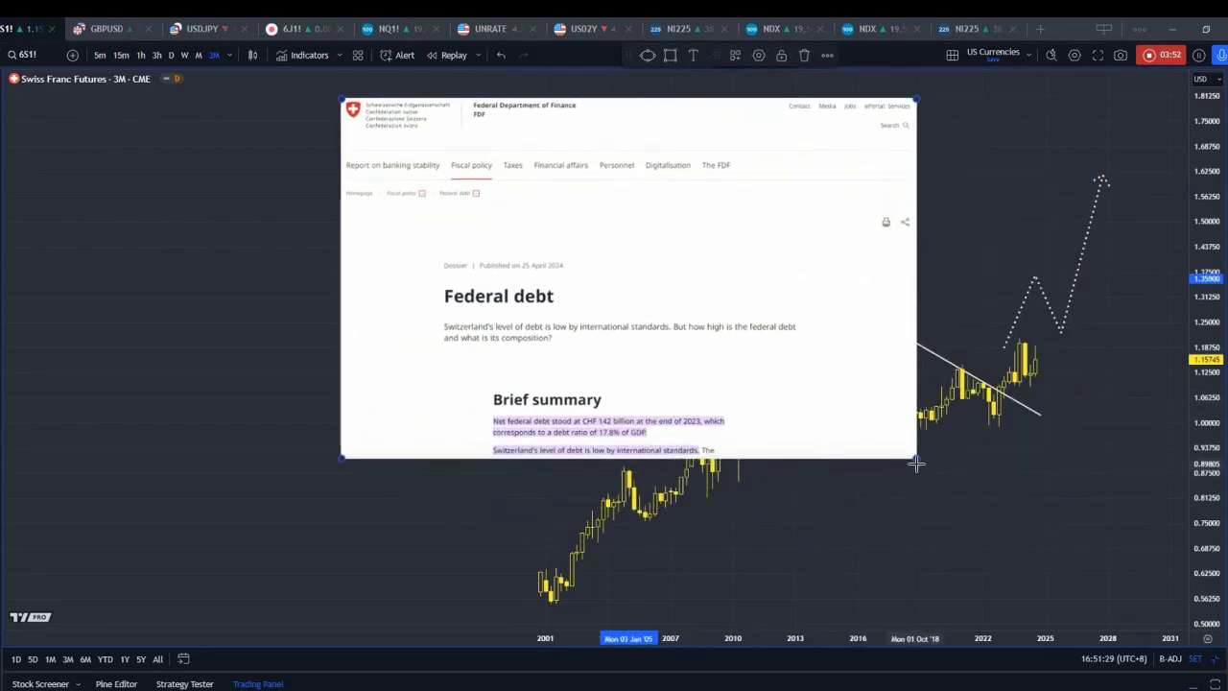
drag(918, 459, 981, 559)
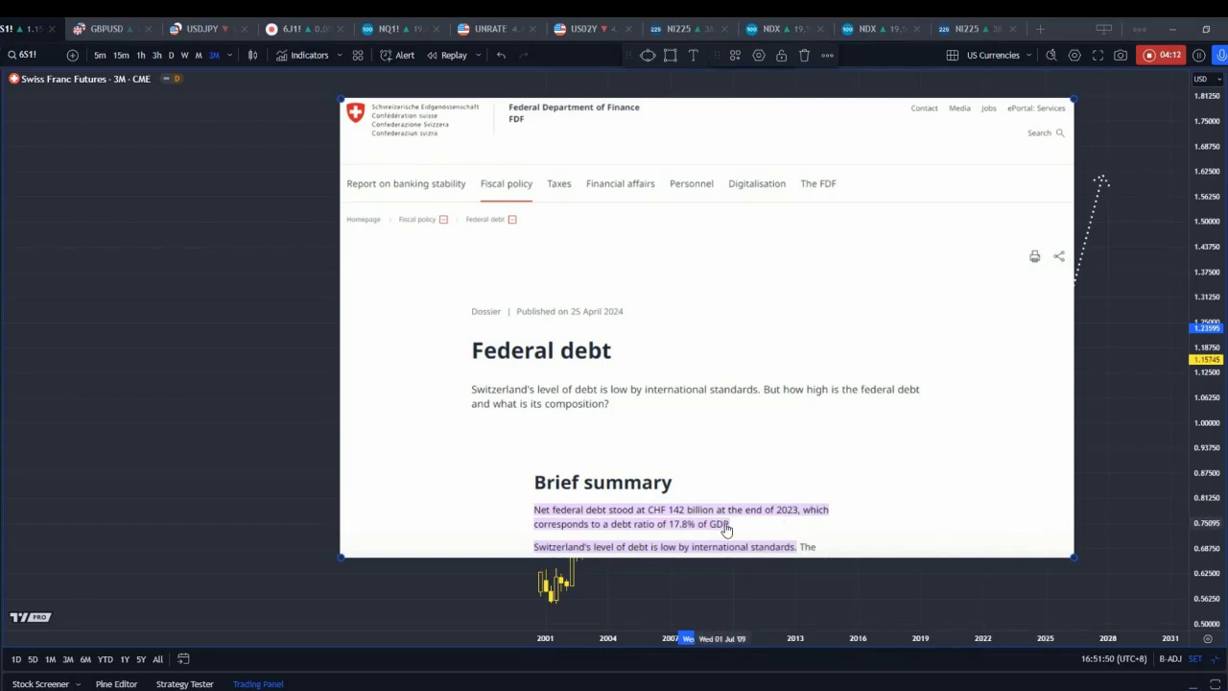
drag(1074, 556, 423, 230)
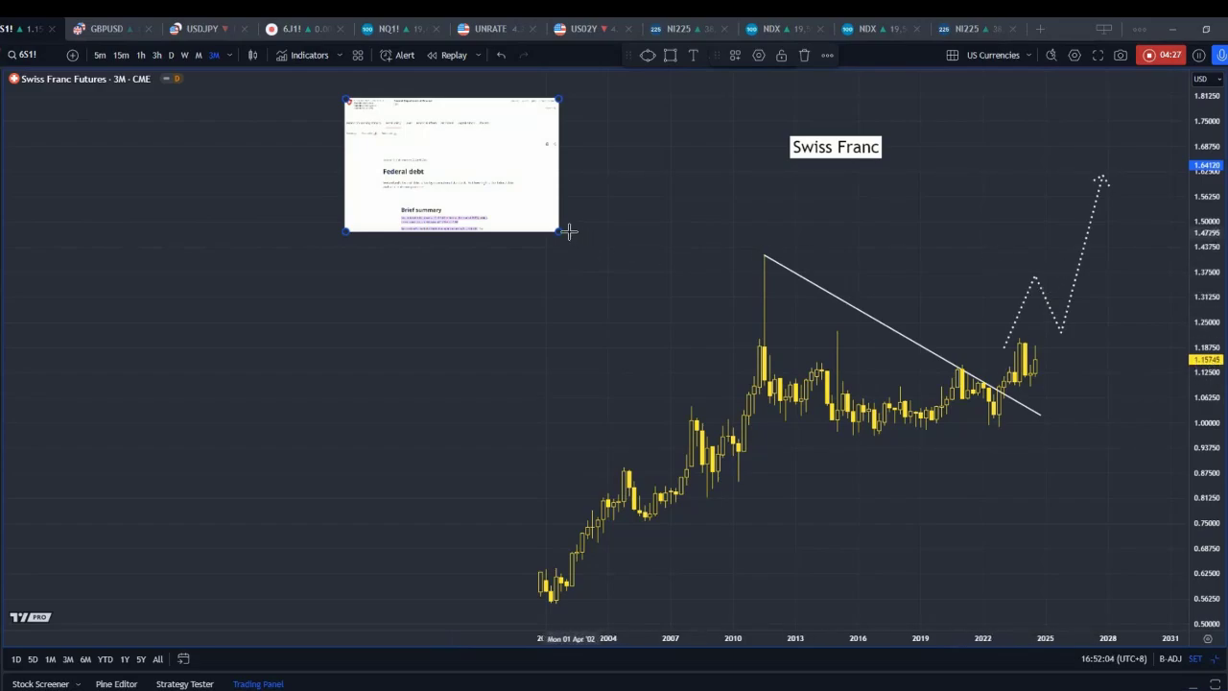
- Shrink the Federal debt snapshot to a small thumbnail and restore the six-chart grid
drag(562, 231, 478, 182)
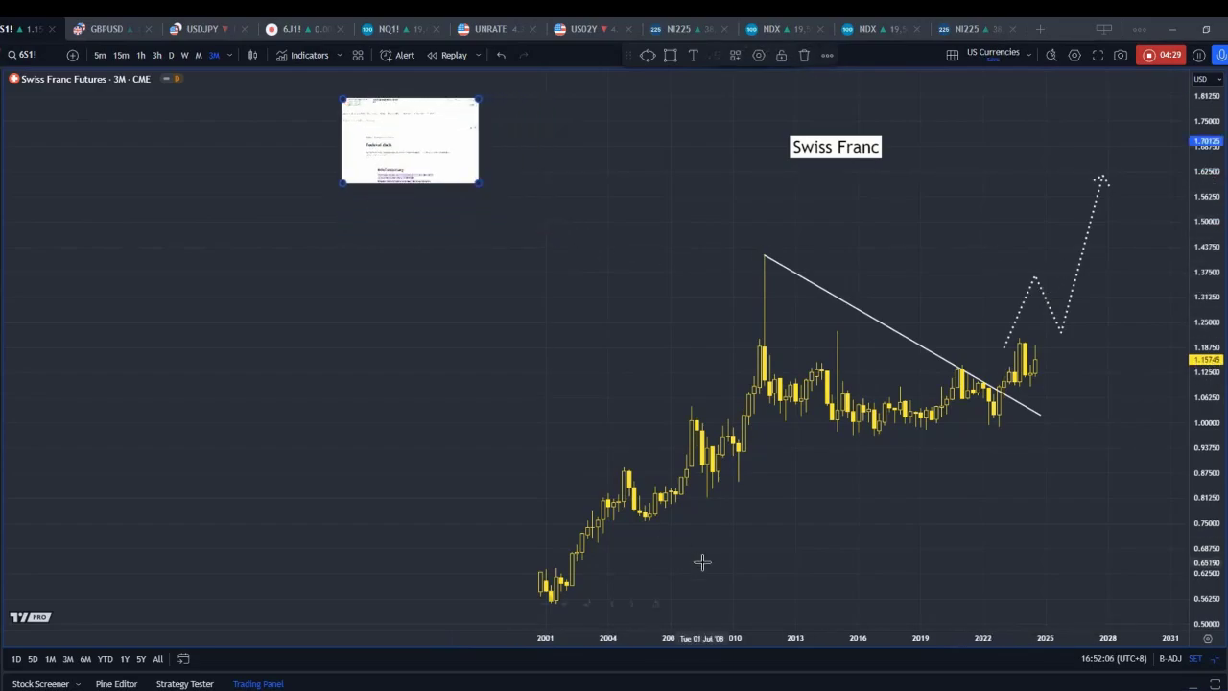
key(alt+Return)
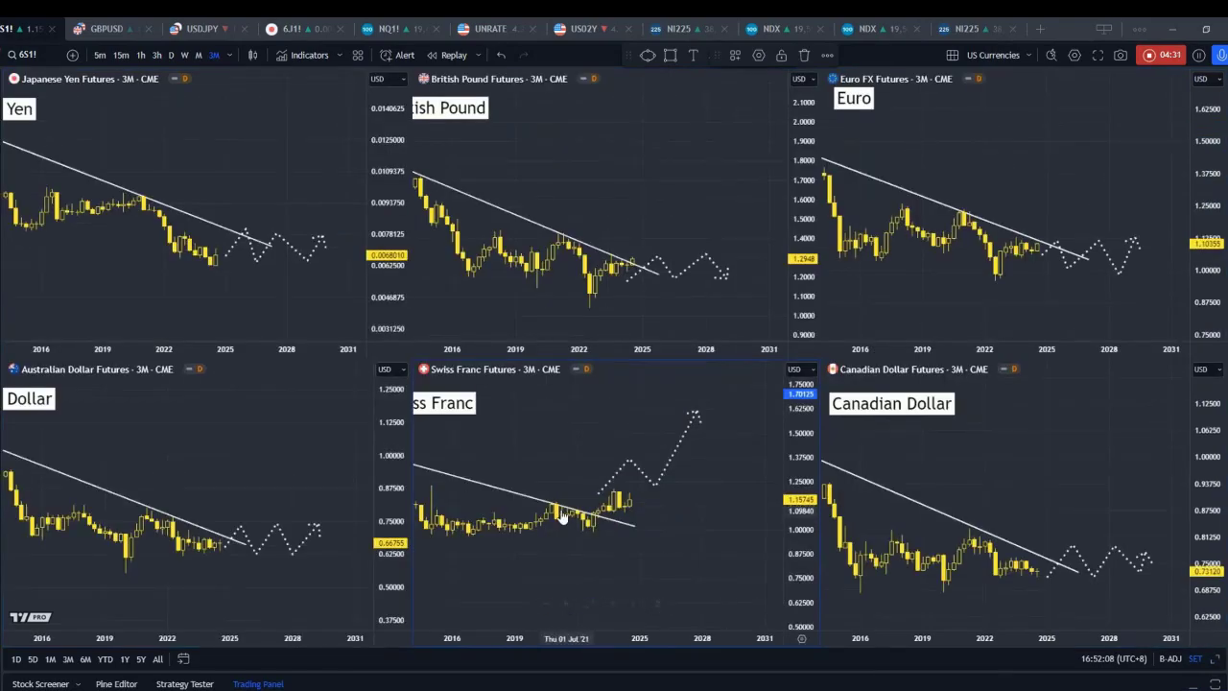
scroll(547, 490, down, 3)
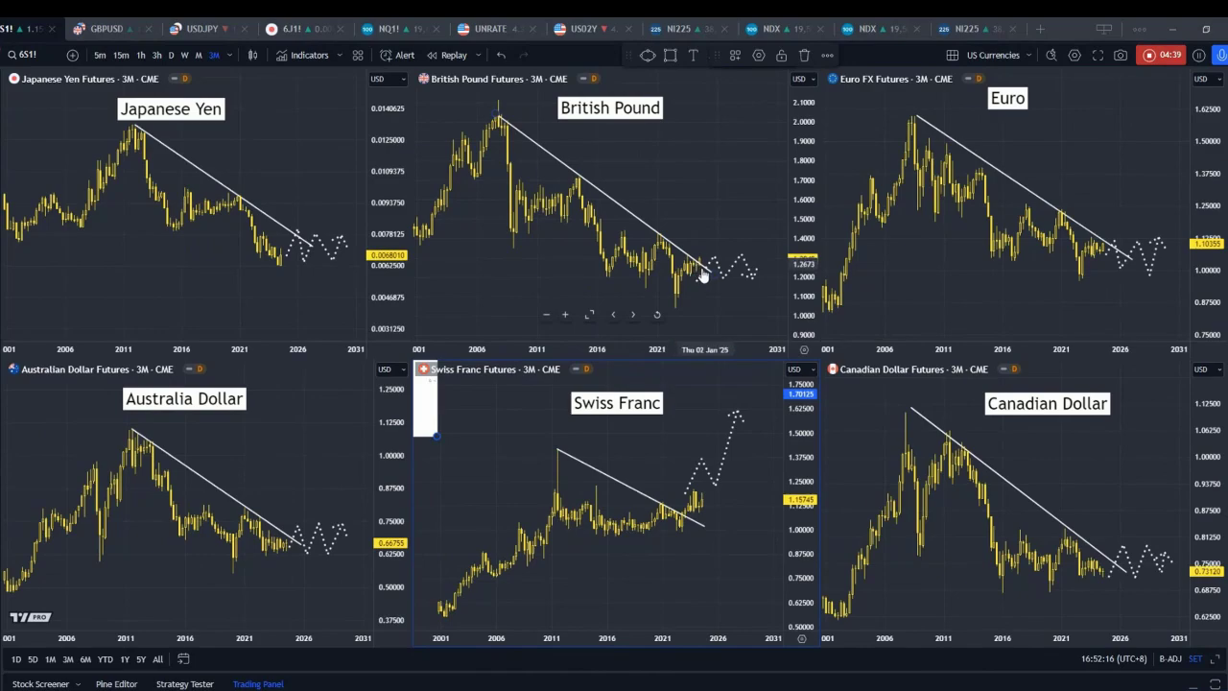
- Briefly maximize the British Pound chart, then maximize the Japanese Yen chart instead
click(592, 315)
scroll(921, 385, up, 5)
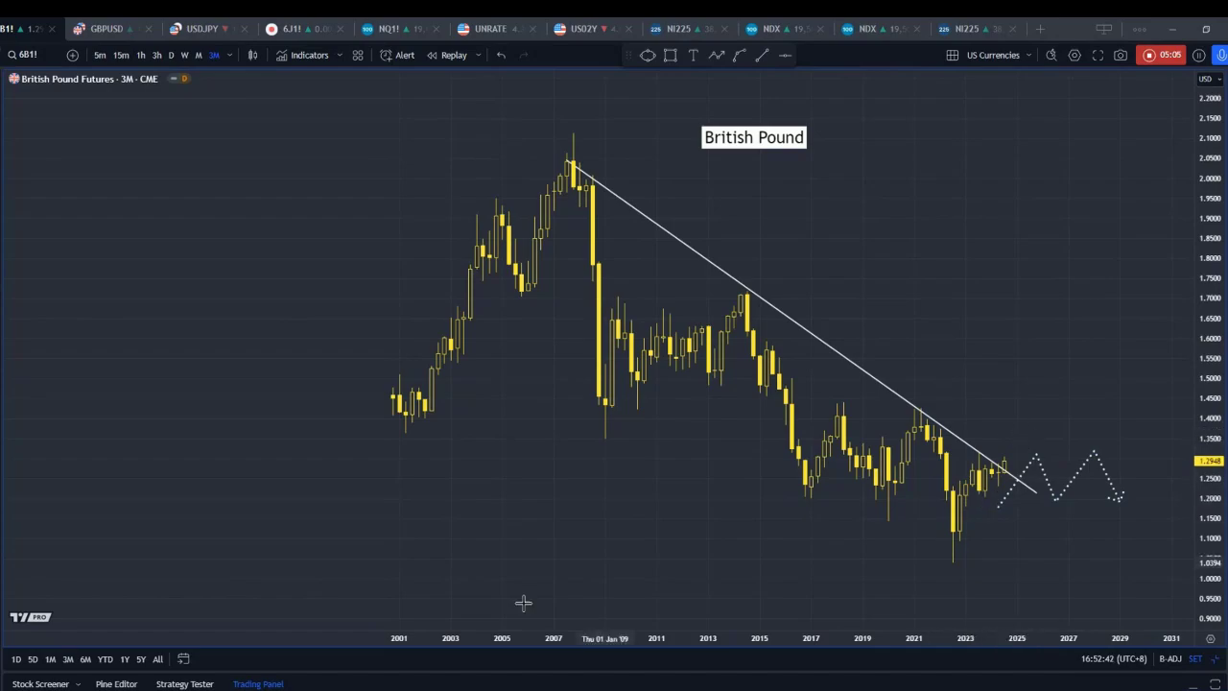
key(alt+Return)
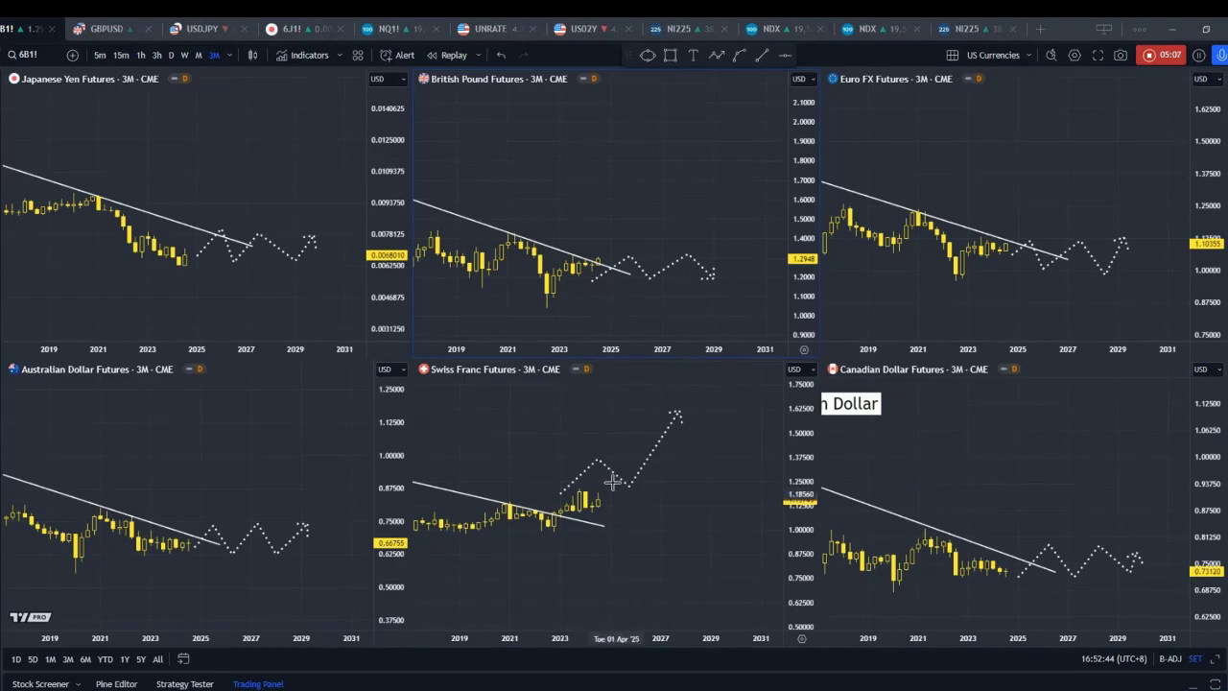
scroll(578, 317, down, 3)
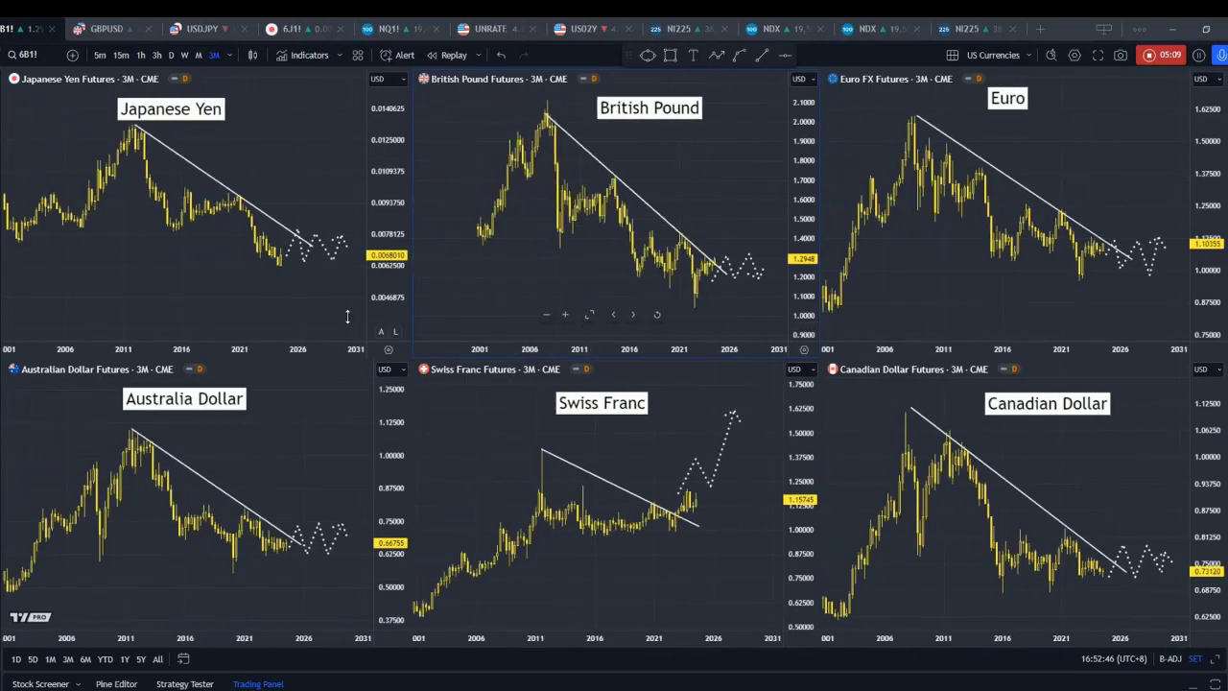
key(alt+Return)
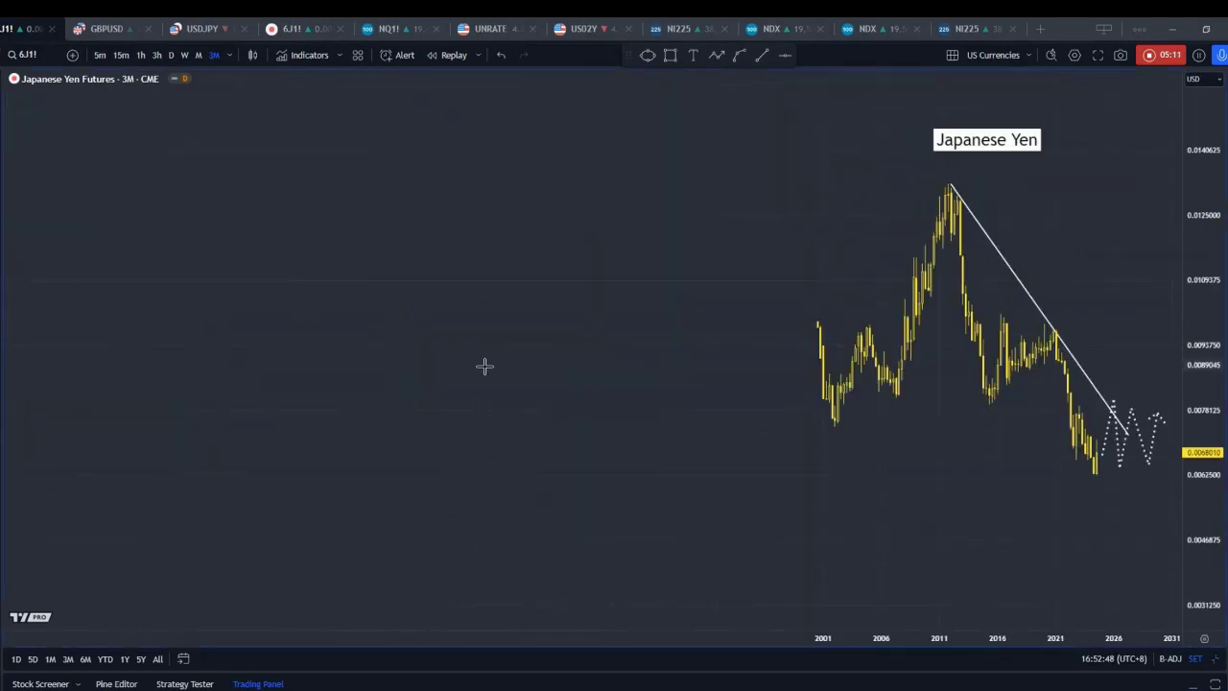
- Open the standalone Japanese Yen chart whose trendline runs to 2029 without a projection
scroll(488, 371, up, 3)
scroll(489, 367, up, 1)
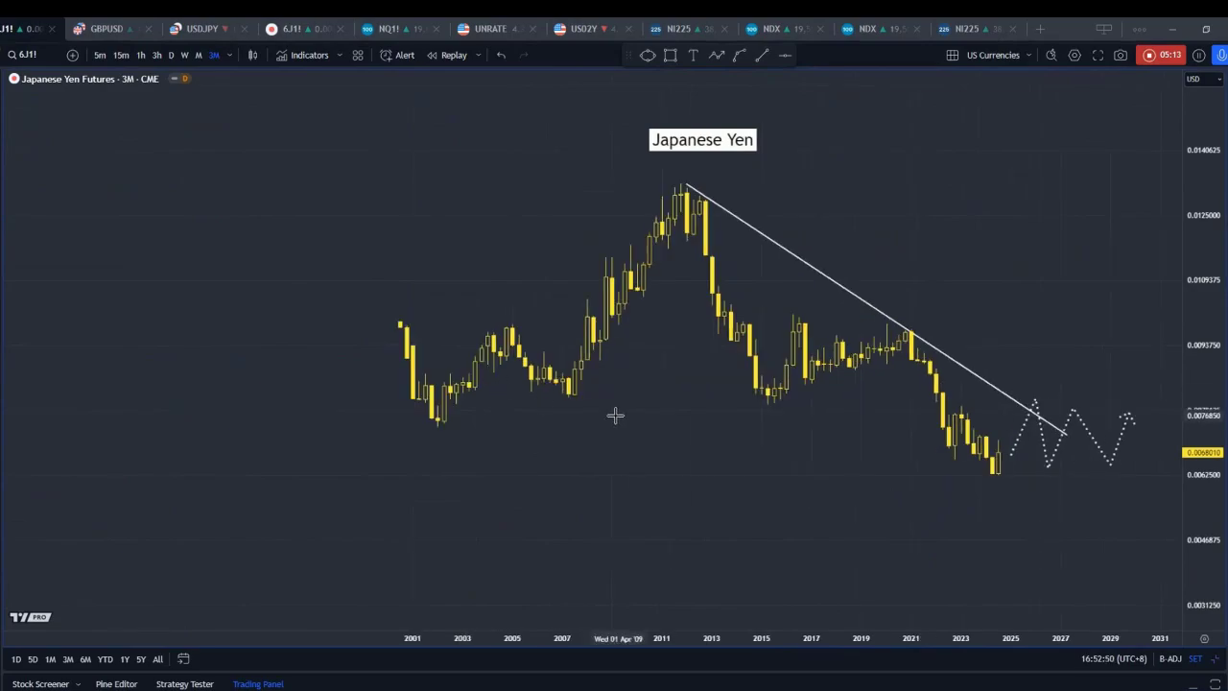
scroll(617, 415, up, 3)
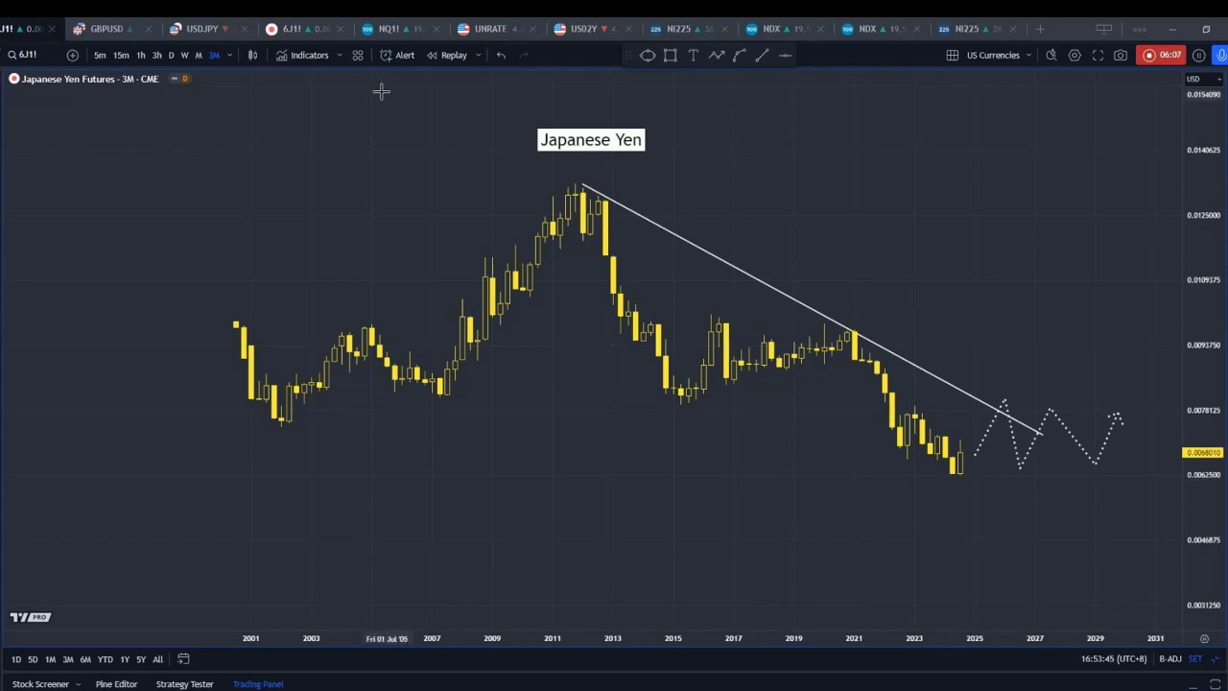
click(310, 29)
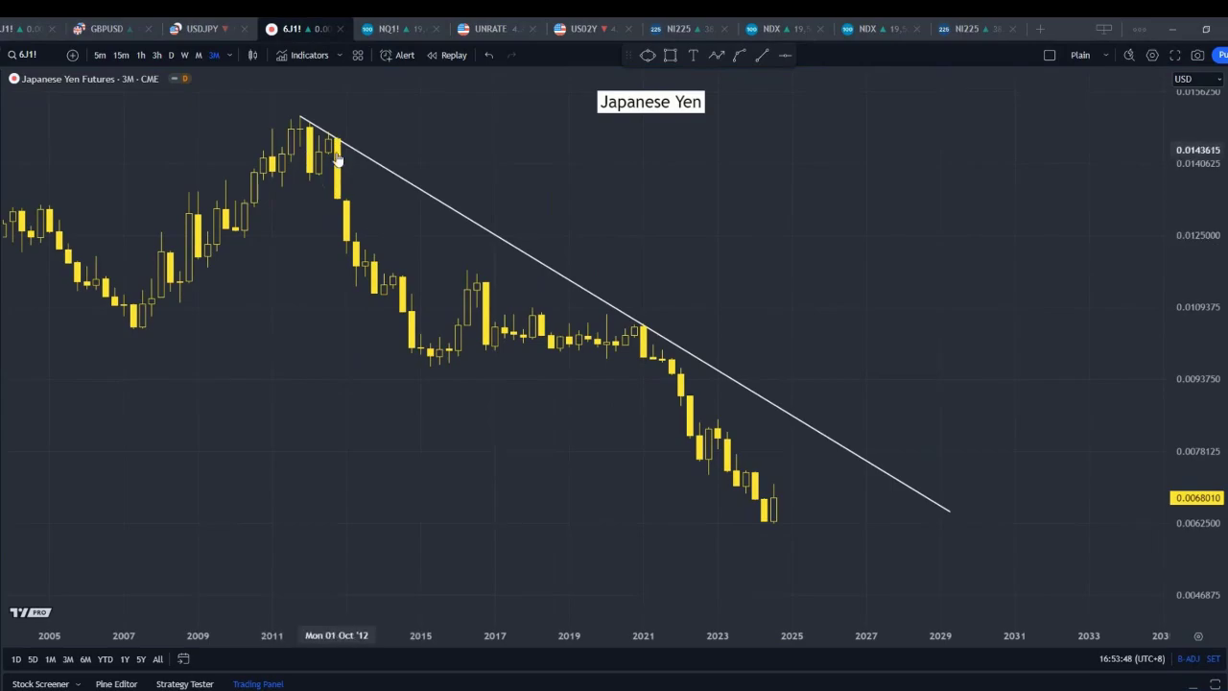
- Switch the yen futures chart to the 1W interval and stretch the price scale
click(171, 55)
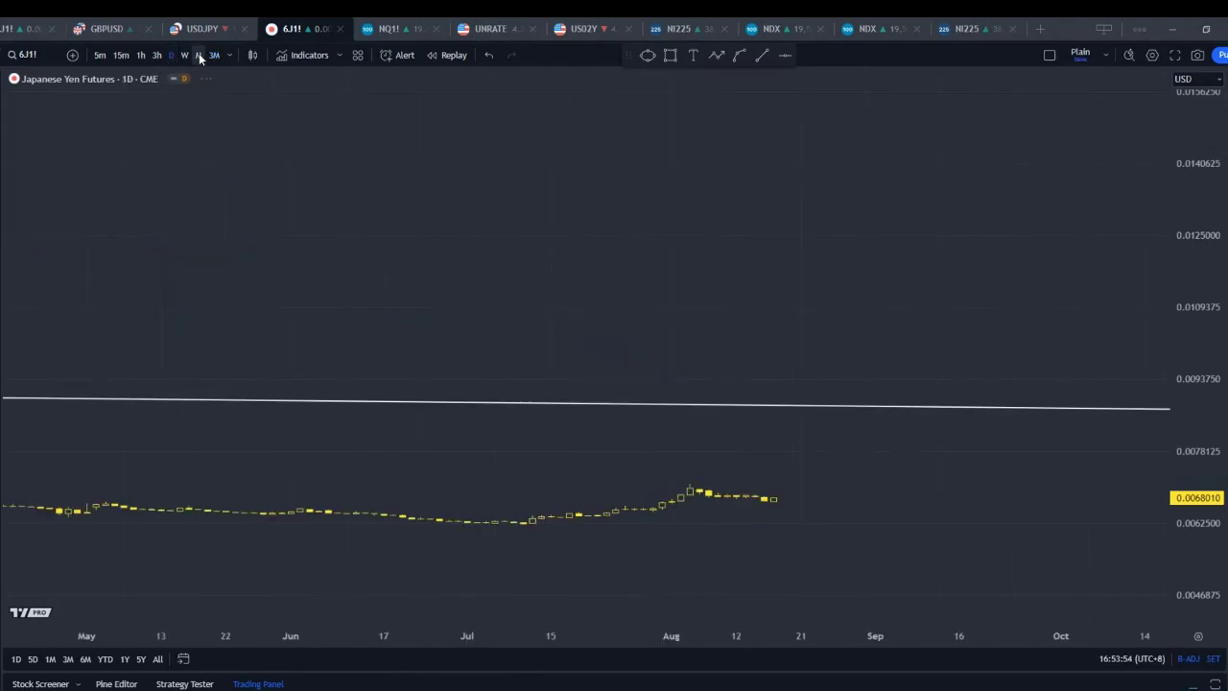
click(184, 55)
scroll(362, 239, down, 5)
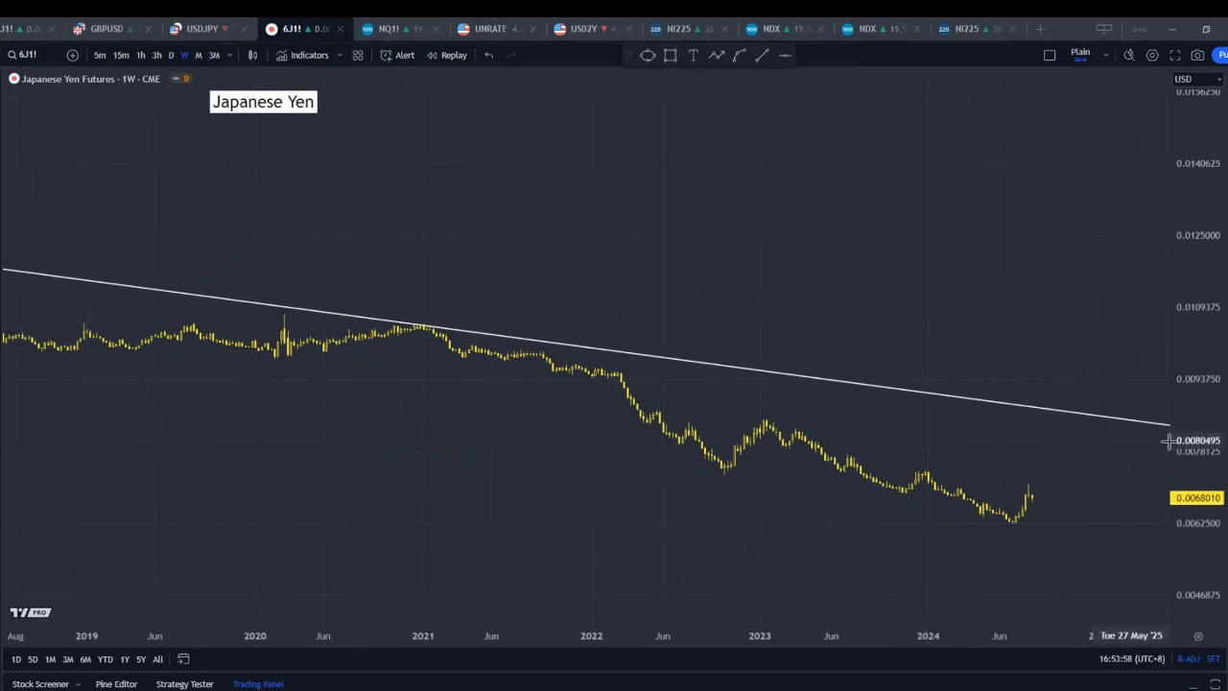
drag(1187, 439, 1021, 289)
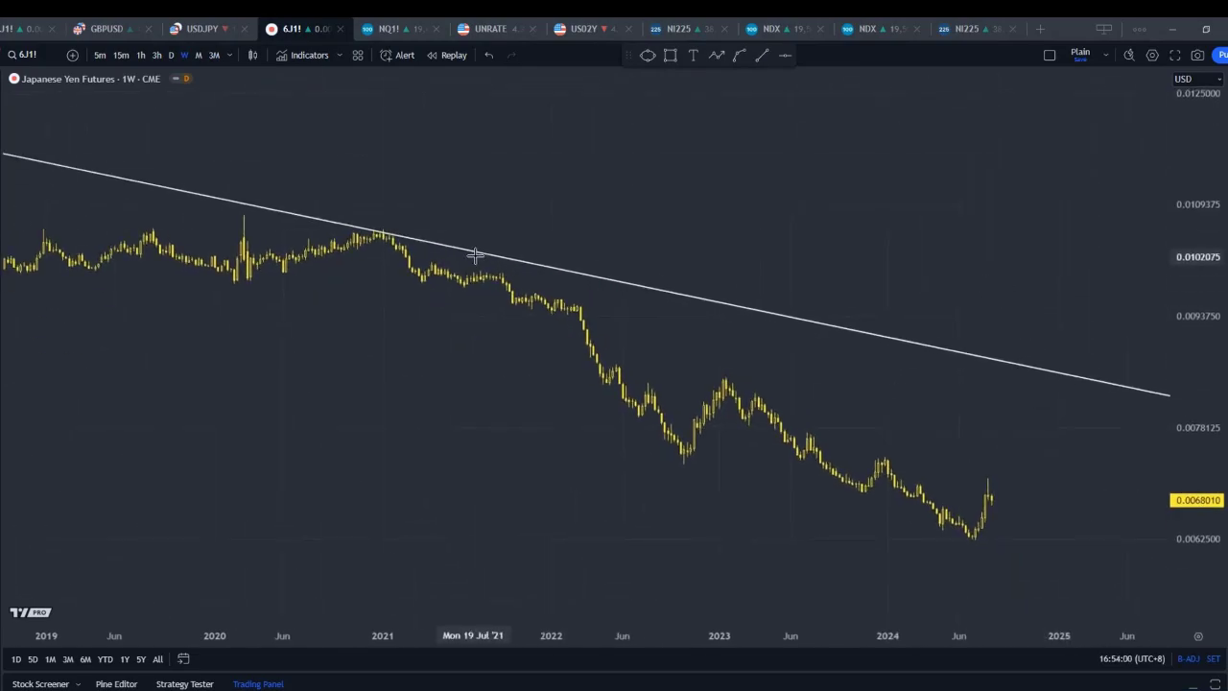
- Draw a steeper trendline from the June 2021 high to November 2024
click(763, 55)
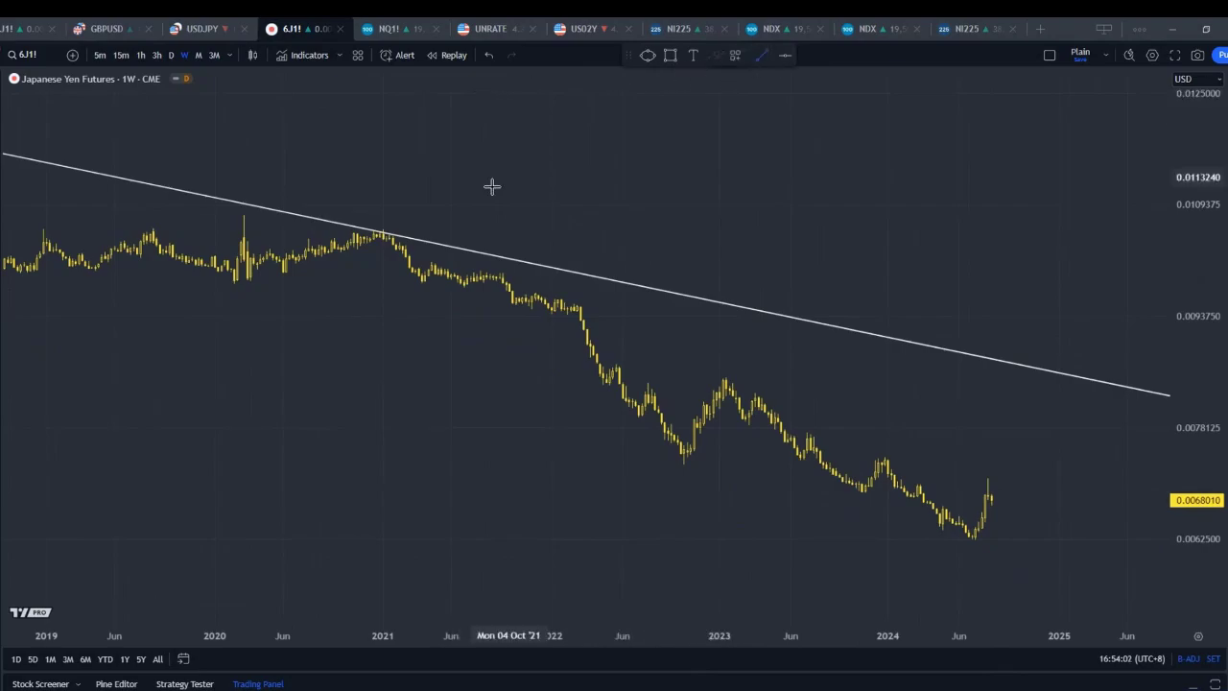
click(387, 234)
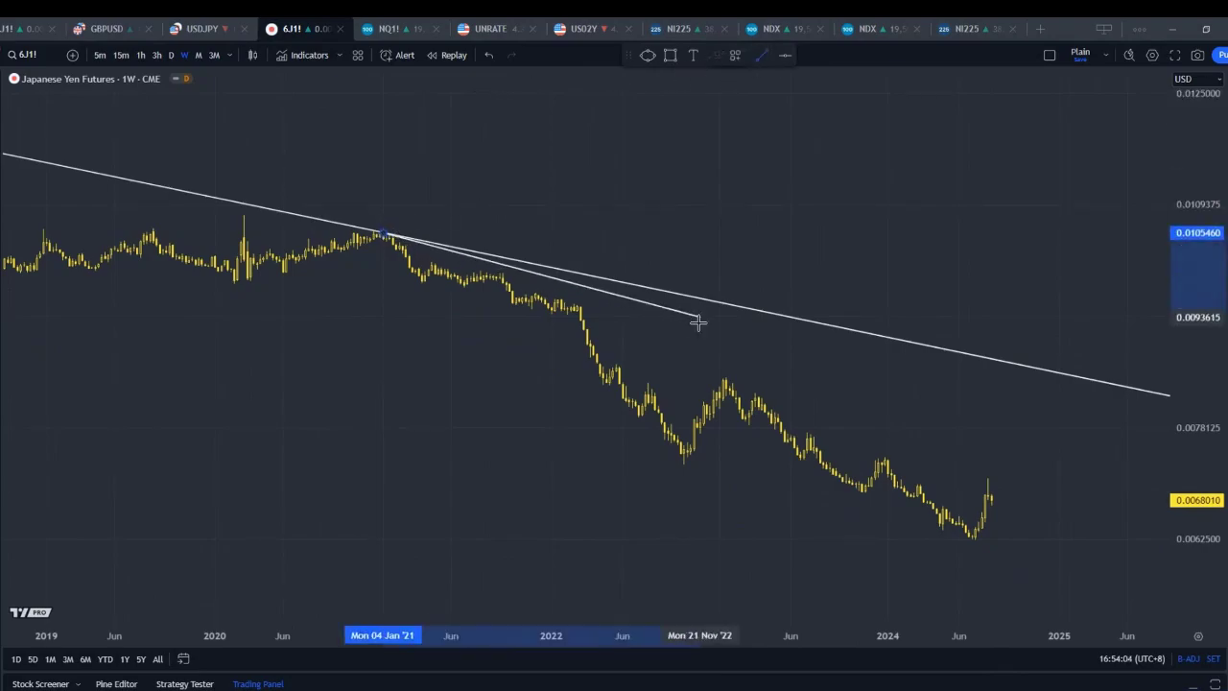
click(1036, 527)
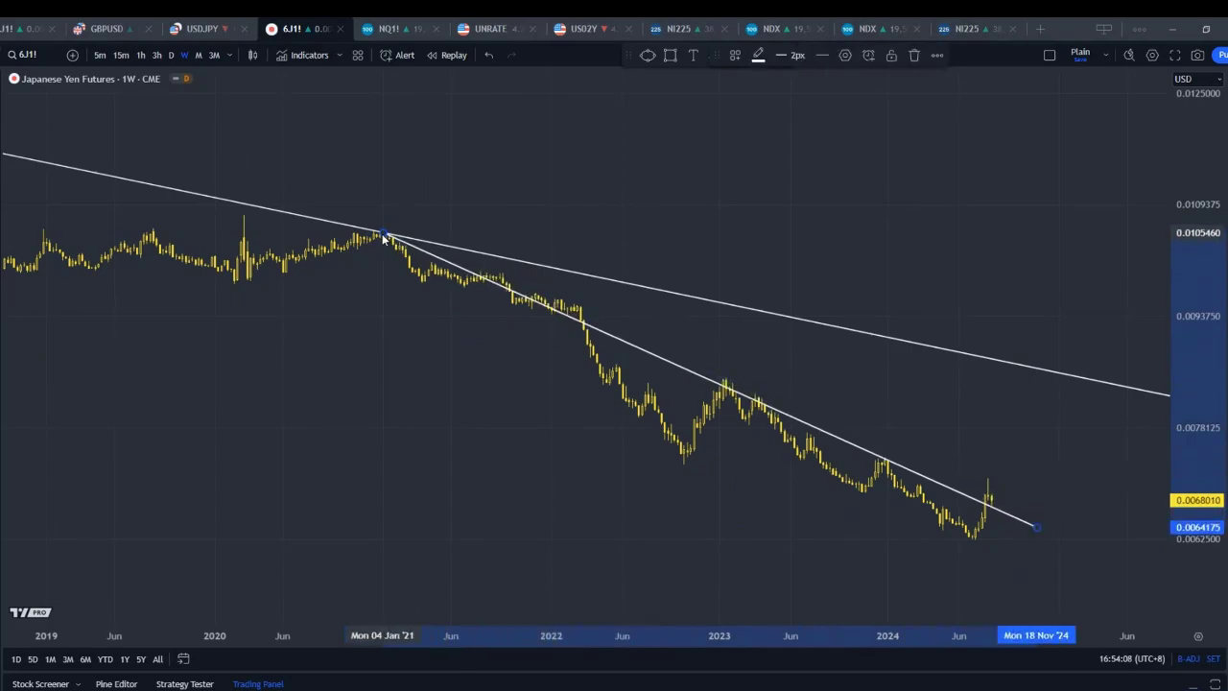
drag(382, 236, 455, 253)
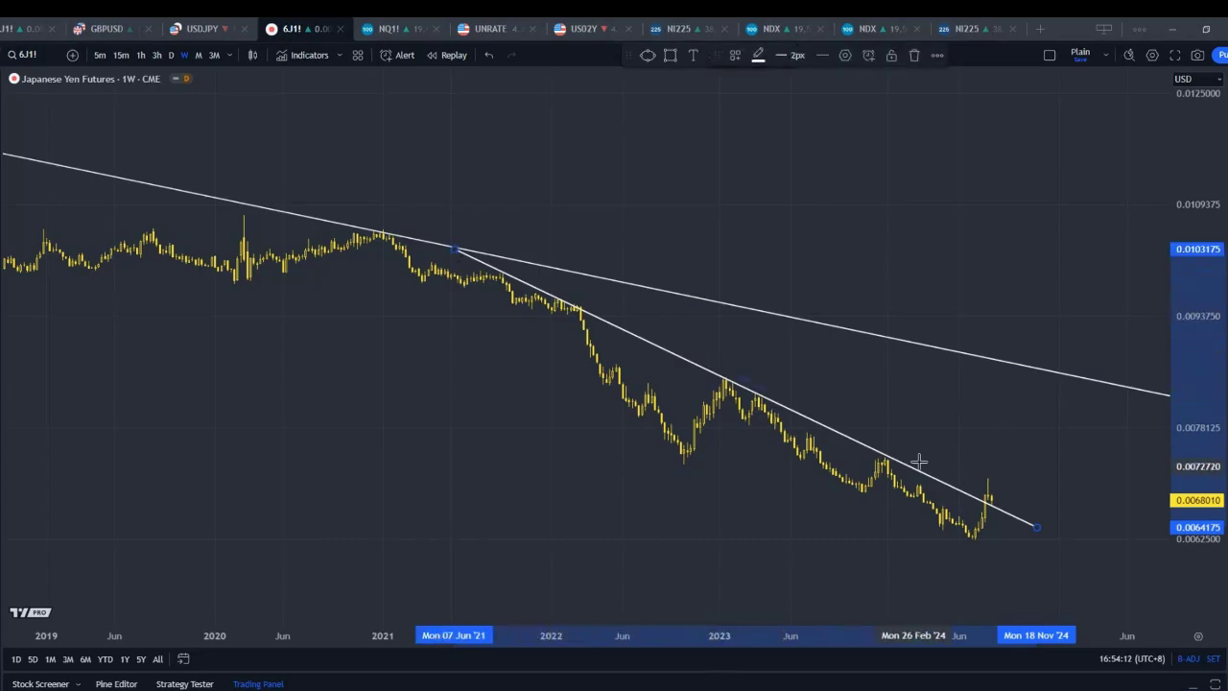
scroll(919, 462, up, 2)
mouse_move(896, 439)
mouse_down()
mouse_move(880, 406)
mouse_move(811, 352)
mouse_up()
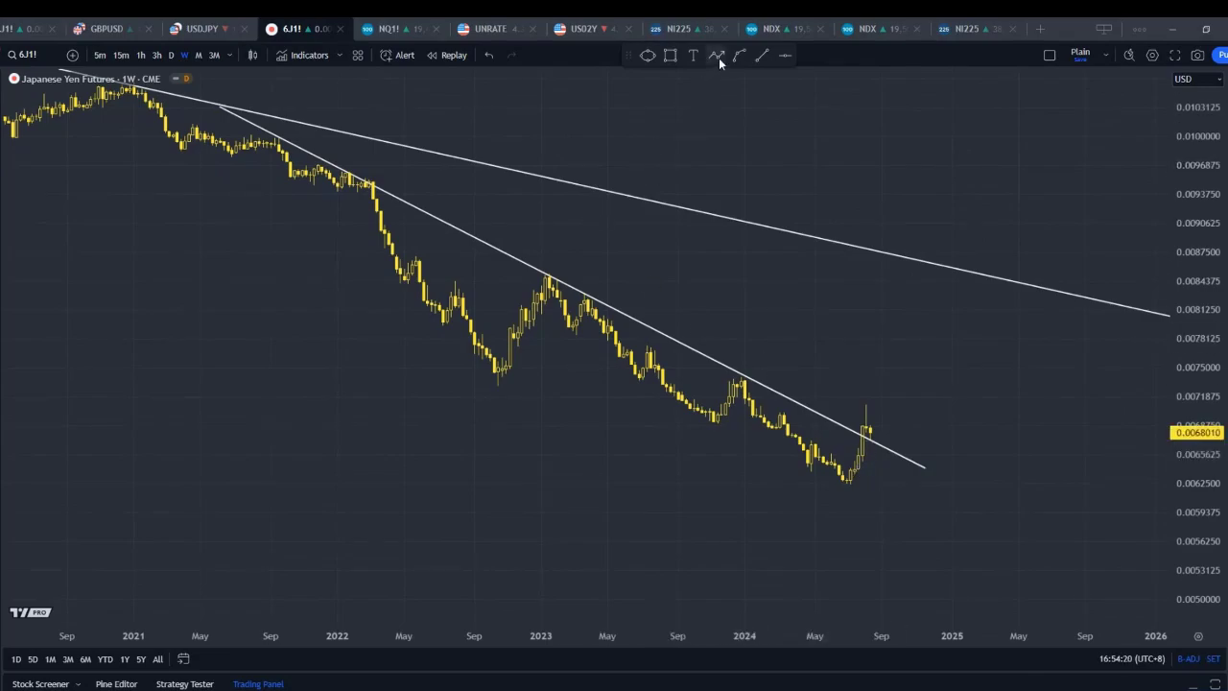
- Draw a dotted zigzag path from the latest low through two peaks and troughs to the upper trendline
drag(849, 475, 868, 396)
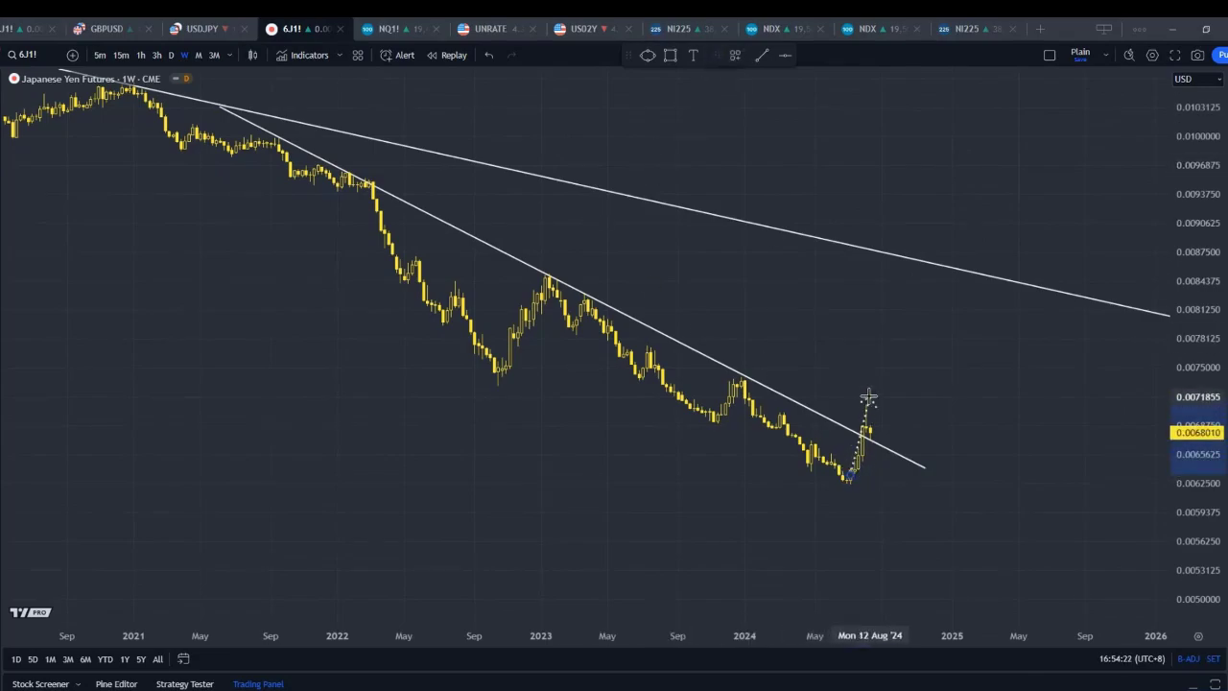
click(870, 391)
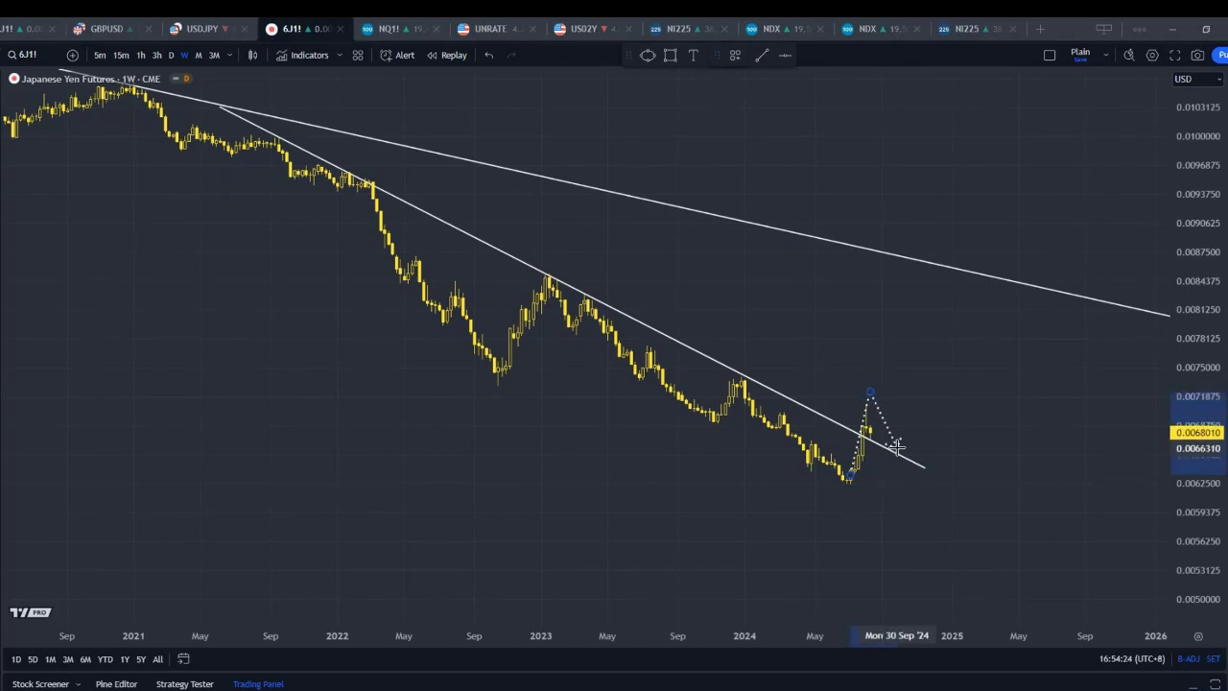
click(896, 449)
click(921, 347)
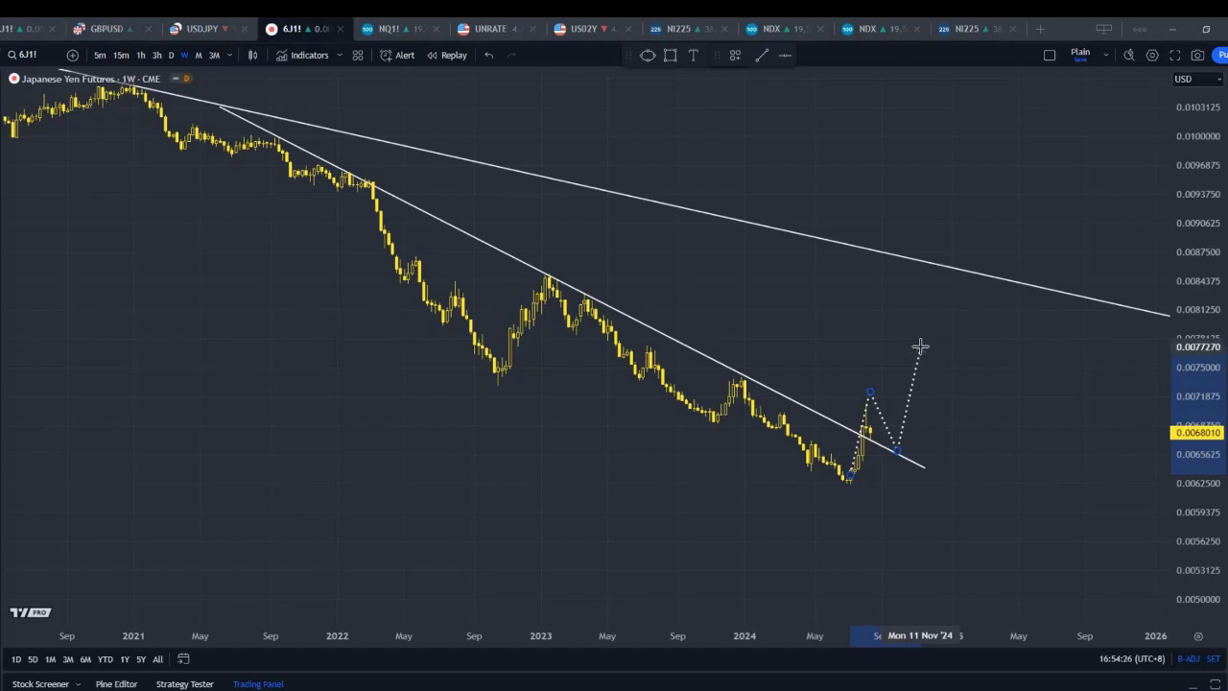
click(991, 449)
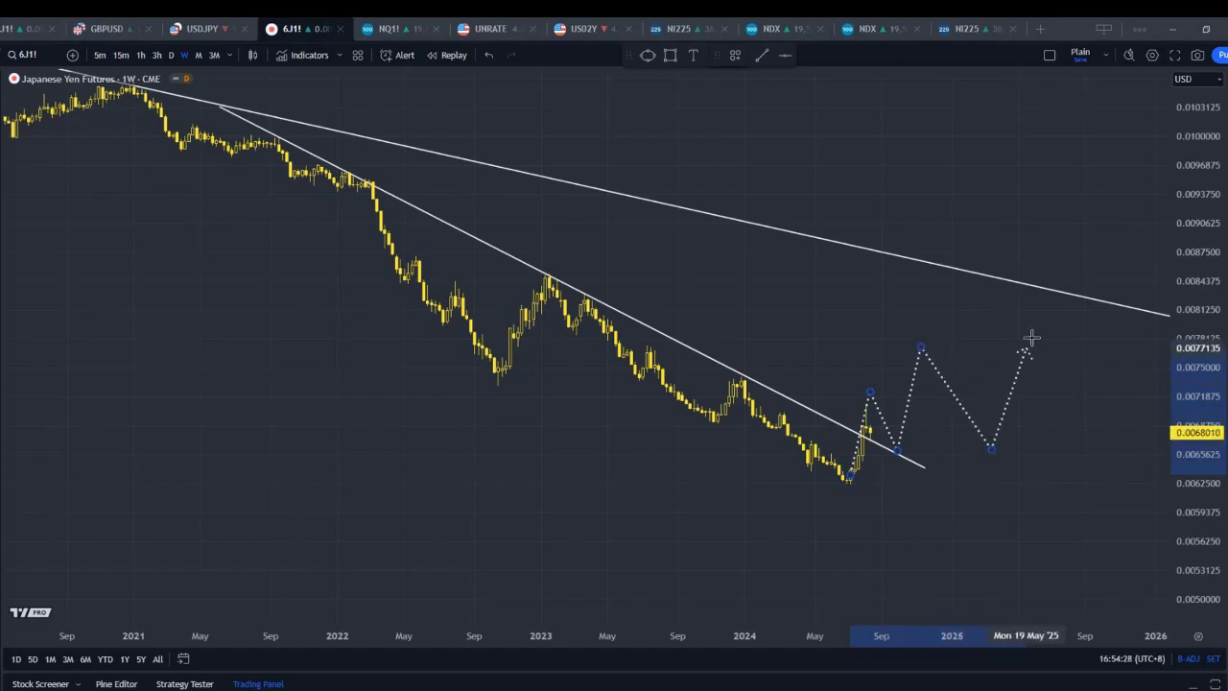
double_click(1036, 288)
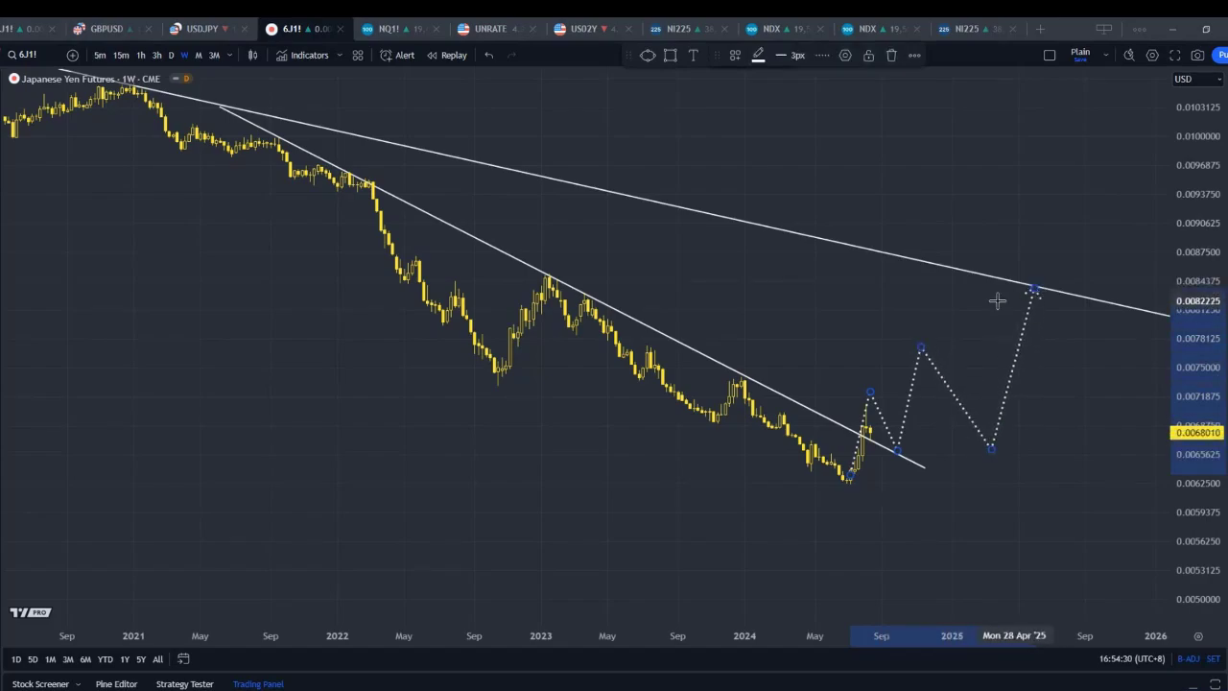